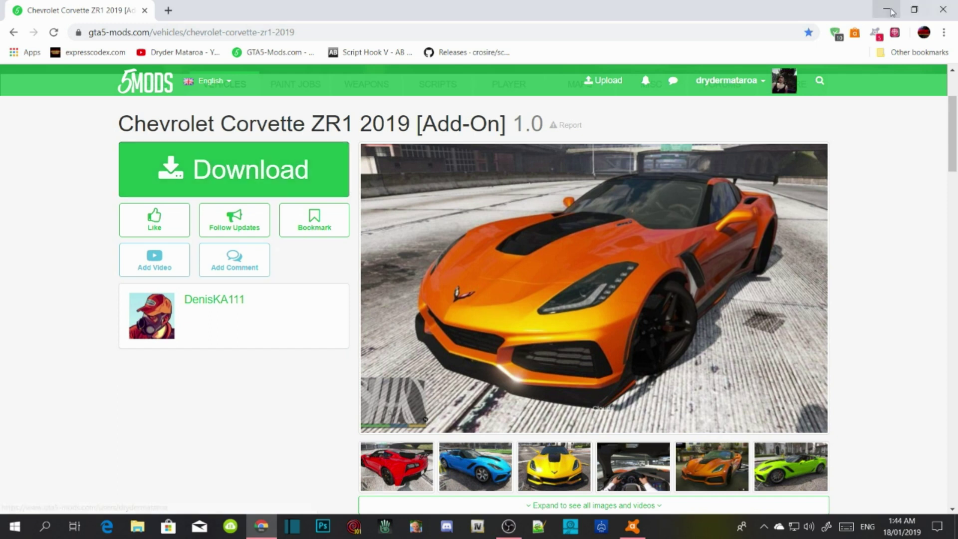
Step: Minimize the Chrome window showing the Chevrolet Corvette ZR1 2019 mod page
{"action": "left_click", "coordinate": [886, 10]}
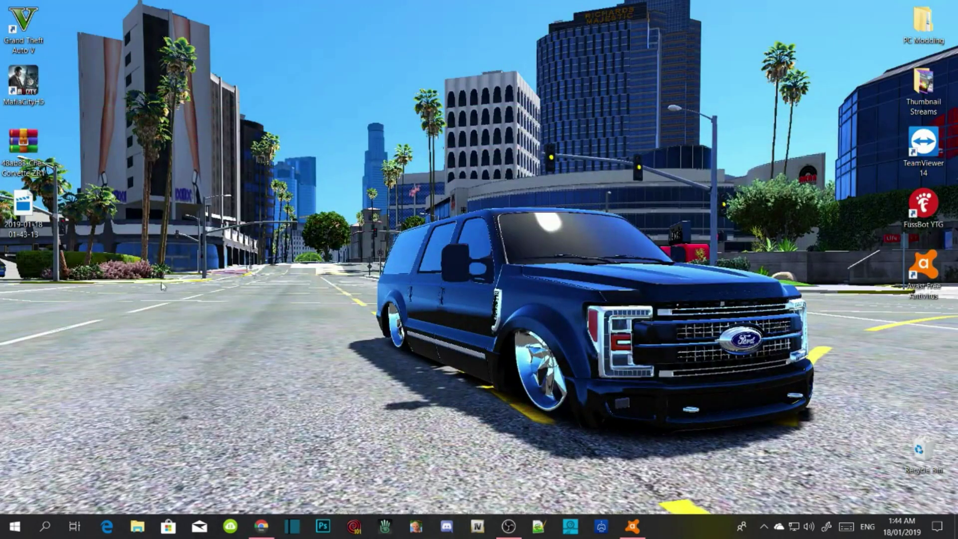
Step: Open 48ab83-Chevrolet Corvette ZR1.rar in WinRAR, move it right, and launch OpenIV
{"action": "double_click", "coordinate": [29, 159]}
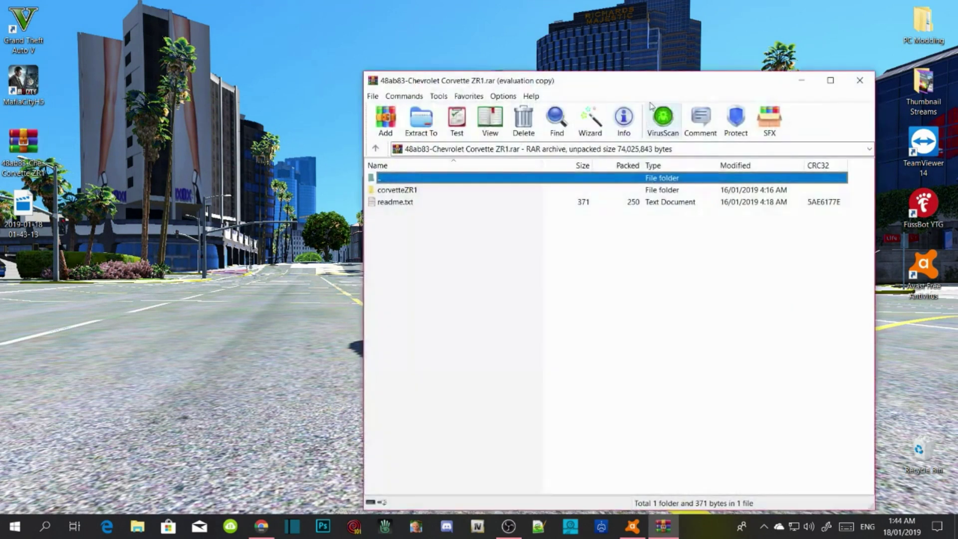
{"action": "left_click_drag", "start_coordinate": [604, 83], "coordinate": [815, 52]}
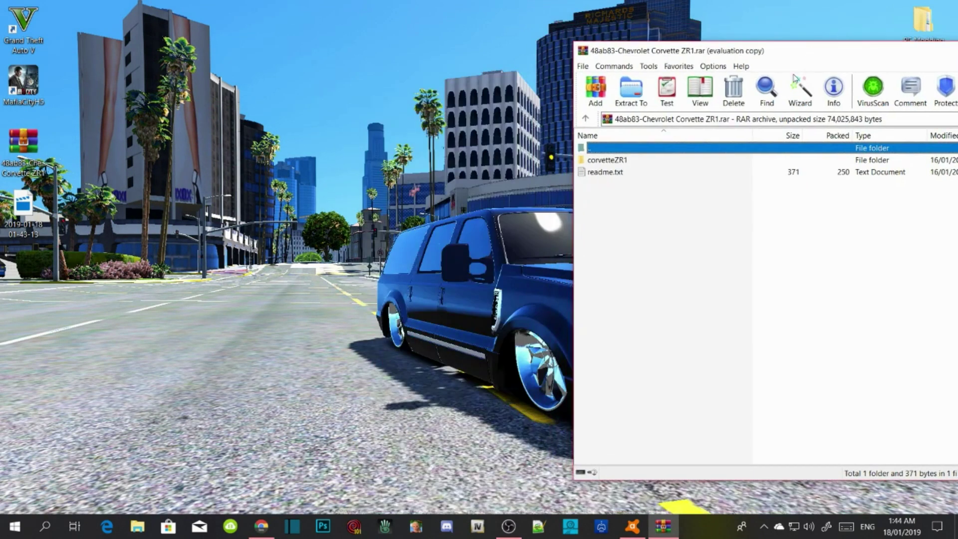
{"action": "left_click", "coordinate": [489, 529]}
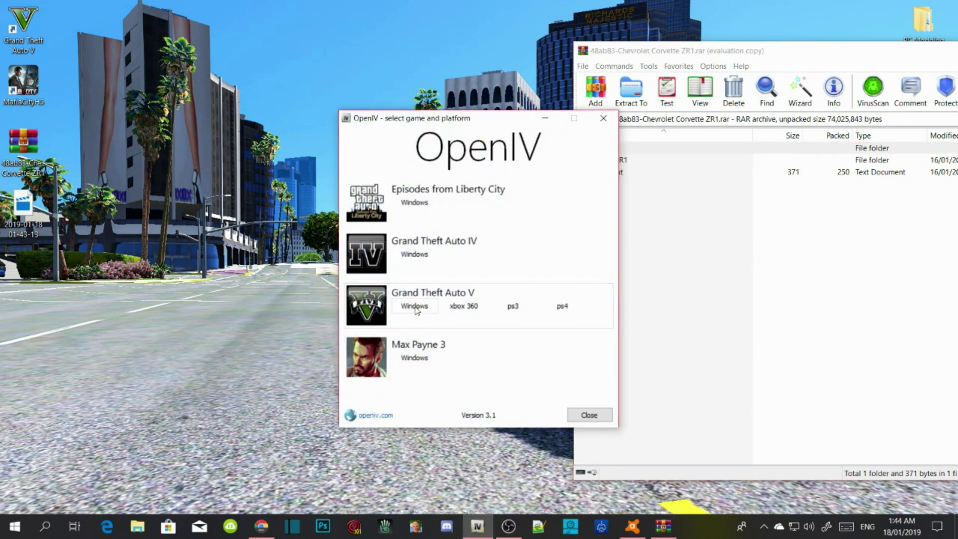
Step: Load Grand Theft Auto V for Windows in OpenIV and bring the Corvette archive forward
{"action": "left_click", "coordinate": [415, 307]}
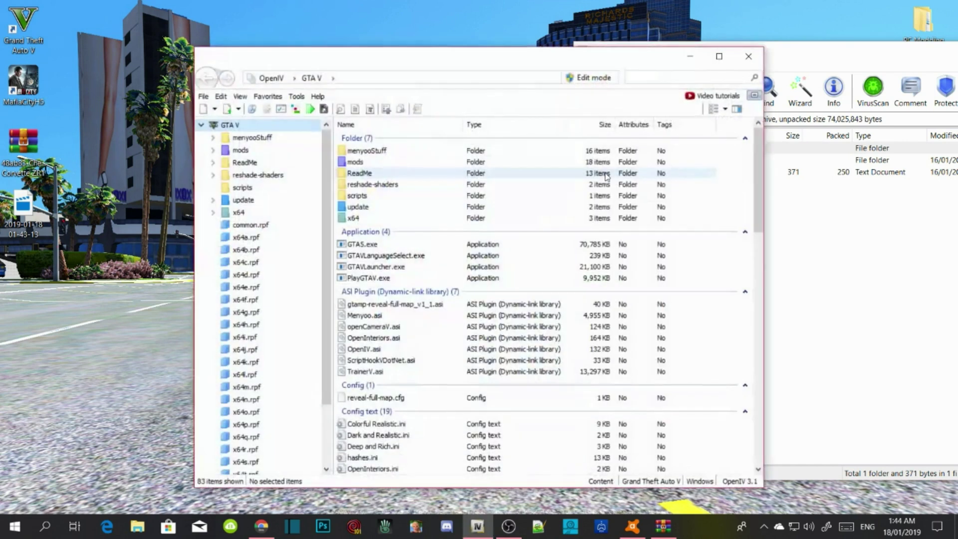
{"action": "left_click_drag", "start_coordinate": [666, 60], "coordinate": [497, 59]}
{"action": "left_click", "coordinate": [794, 243]}
Step: Copy the <item>dlcpacks:\corvetteZR1\</item> line from readme.txt, then close the readme
{"action": "double_click", "coordinate": [603, 172]}
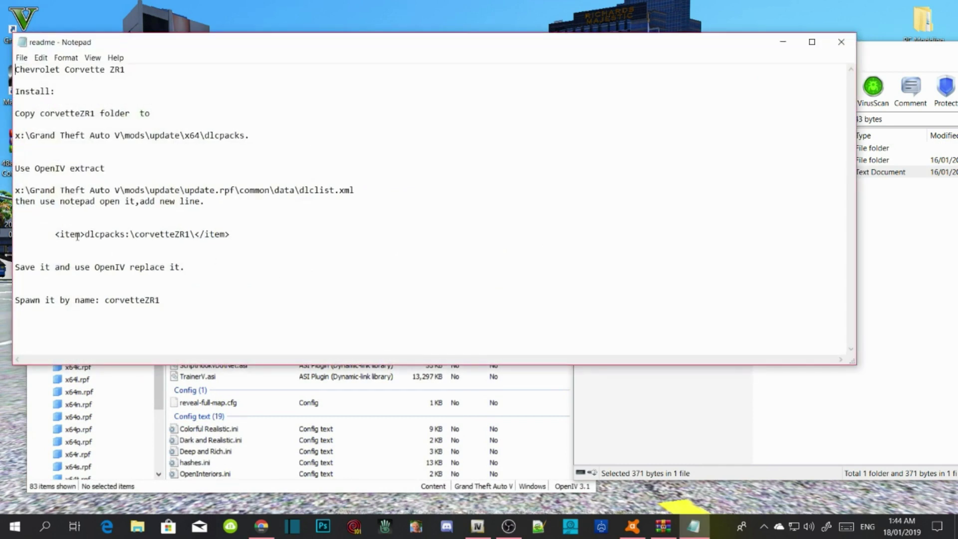
{"action": "left_click_drag", "start_coordinate": [230, 234], "coordinate": [64, 233]}
{"action": "left_click", "coordinate": [200, 225]}
{"action": "left_click_drag", "start_coordinate": [245, 238], "coordinate": [55, 235]}
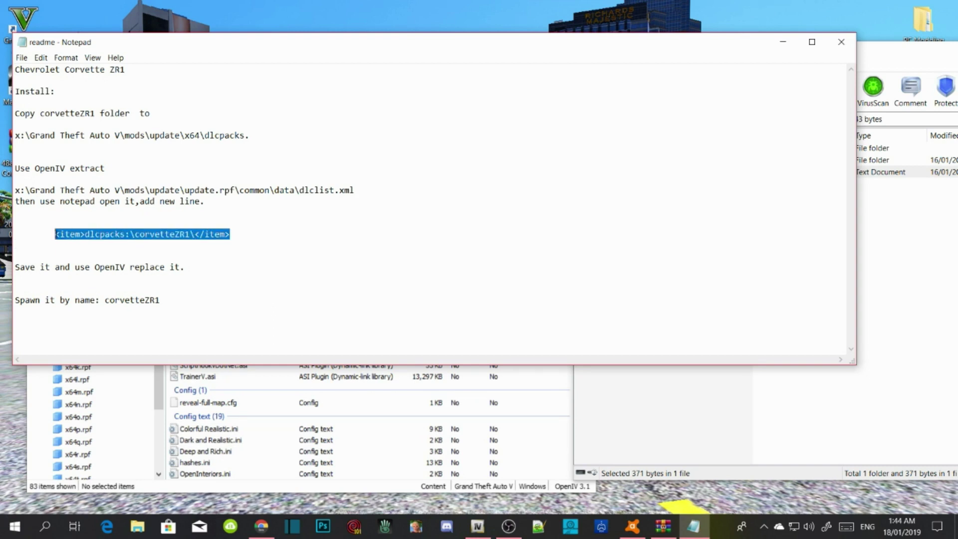
{"action": "right_click", "coordinate": [98, 237]}
{"action": "left_click", "coordinate": [125, 270]}
{"action": "left_click", "coordinate": [842, 42]}
{"action": "left_click", "coordinate": [631, 274]}
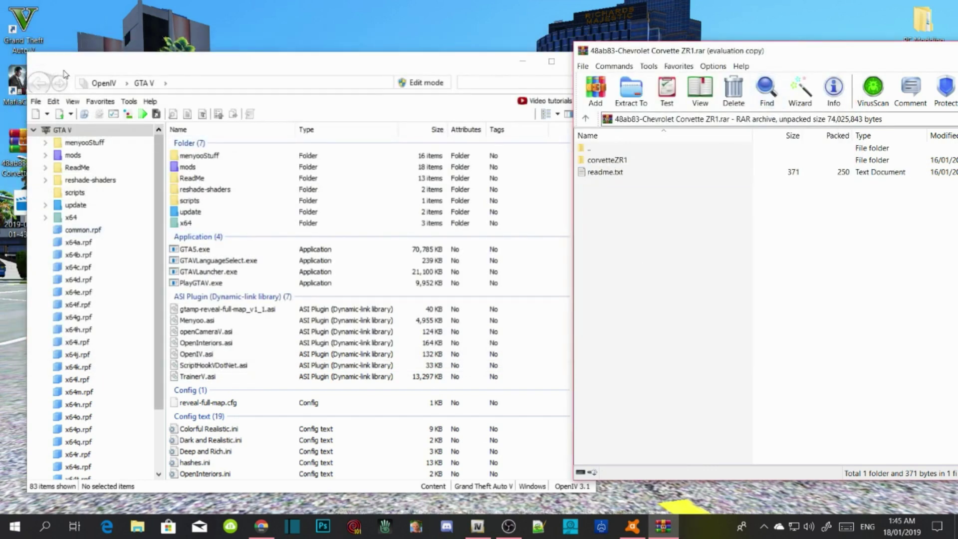
Step: Browse from the GTA V install folder to mods\update\x64\dlcpacks in File Explorer
{"action": "right_click", "coordinate": [25, 25]}
{"action": "left_click", "coordinate": [60, 41]}
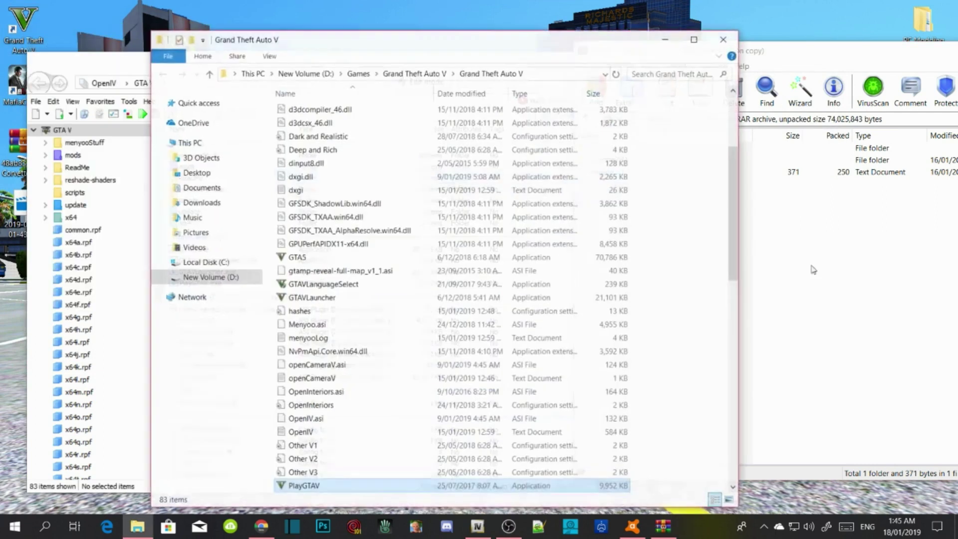
{"action": "left_click_drag", "start_coordinate": [590, 46], "coordinate": [525, 43]}
{"action": "scroll", "coordinate": [390, 227], "scroll_direction": "up", "scroll_amount": 4}
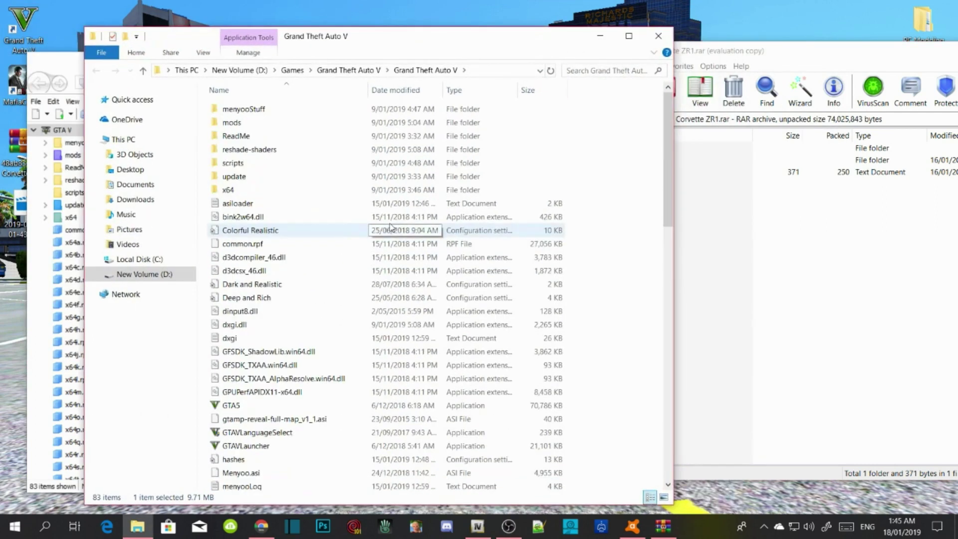
{"action": "double_click", "coordinate": [229, 124]}
{"action": "double_click", "coordinate": [234, 109]}
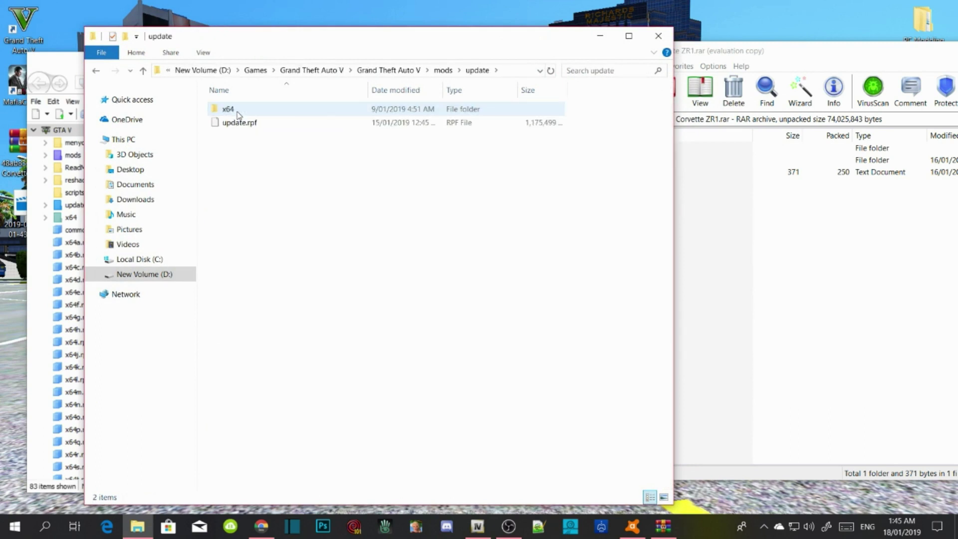
{"action": "double_click", "coordinate": [239, 114]}
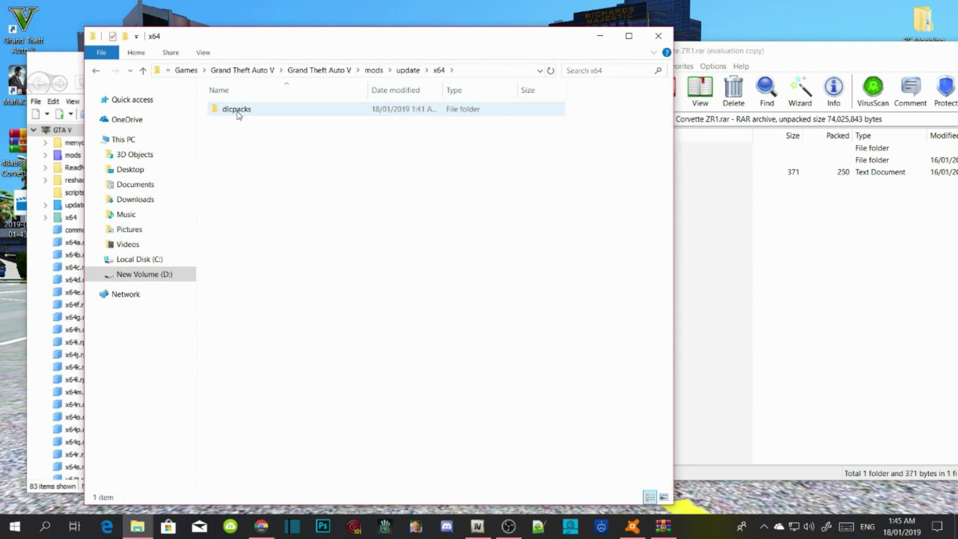
{"action": "double_click", "coordinate": [237, 111]}
{"action": "left_click_drag", "start_coordinate": [381, 39], "coordinate": [328, 38]}
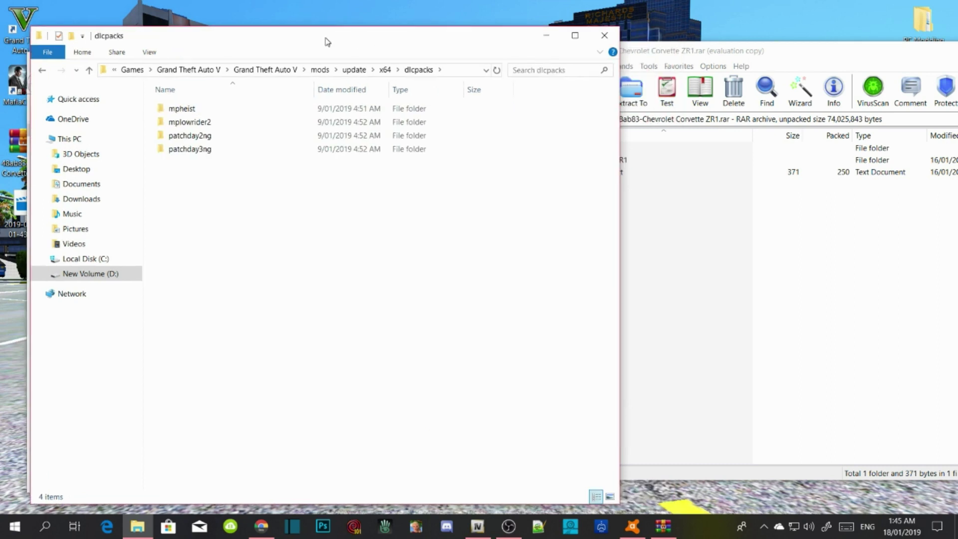
Step: Extract the corvetteZR1 folder from the archive into dlcpacks and close WinRAR
{"action": "left_click", "coordinate": [818, 244]}
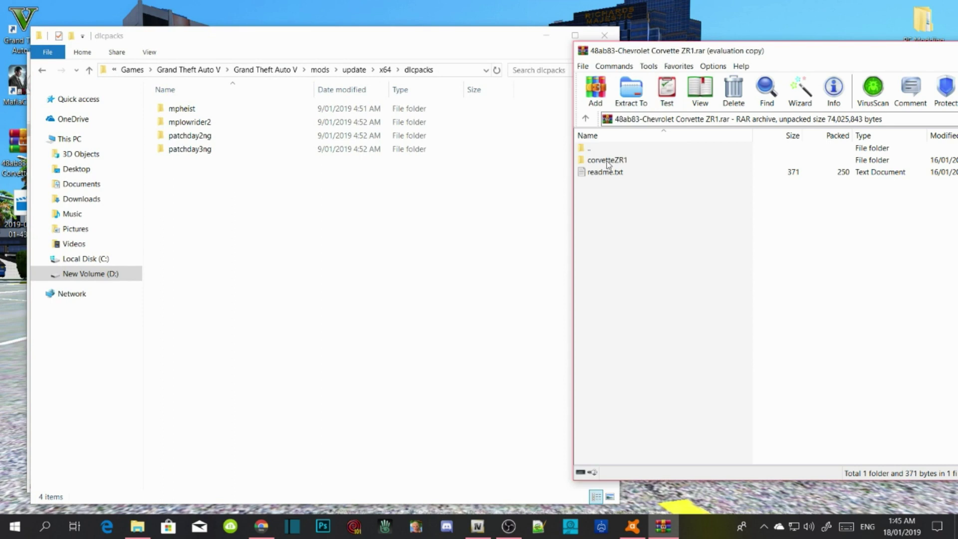
{"action": "left_click", "coordinate": [609, 162]}
{"action": "left_click_drag", "start_coordinate": [609, 164], "coordinate": [208, 215]}
{"action": "left_click", "coordinate": [903, 267]}
{"action": "left_click_drag", "start_coordinate": [825, 50], "coordinate": [582, 58]}
{"action": "left_click", "coordinate": [830, 57]}
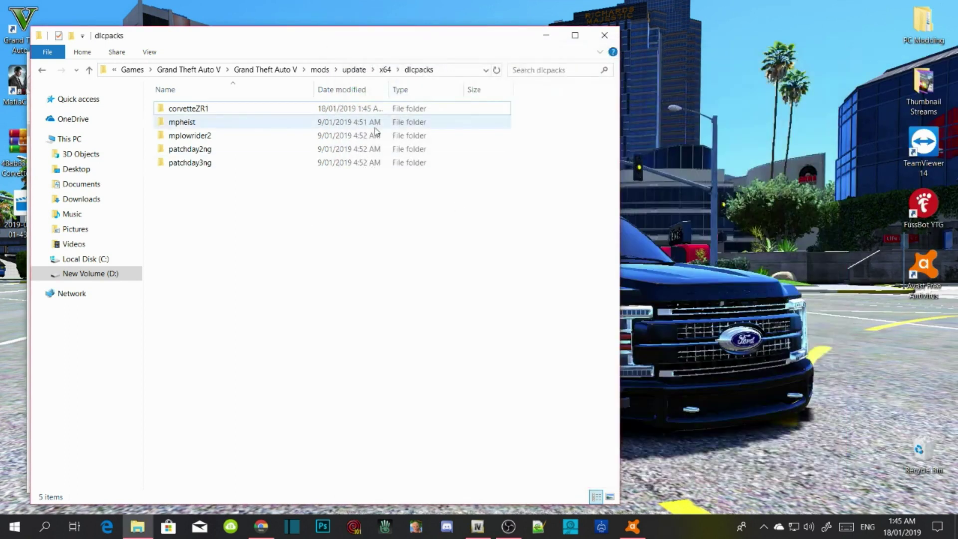
Step: Return to the Grand Theft Auto V folder, refresh it, and close Explorer
{"action": "left_click", "coordinate": [277, 69]}
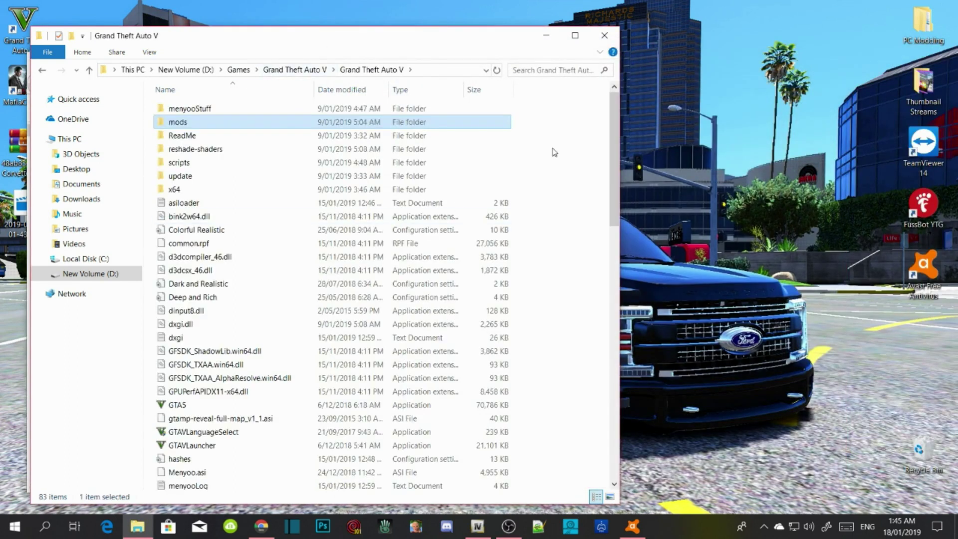
{"action": "right_click", "coordinate": [550, 238]}
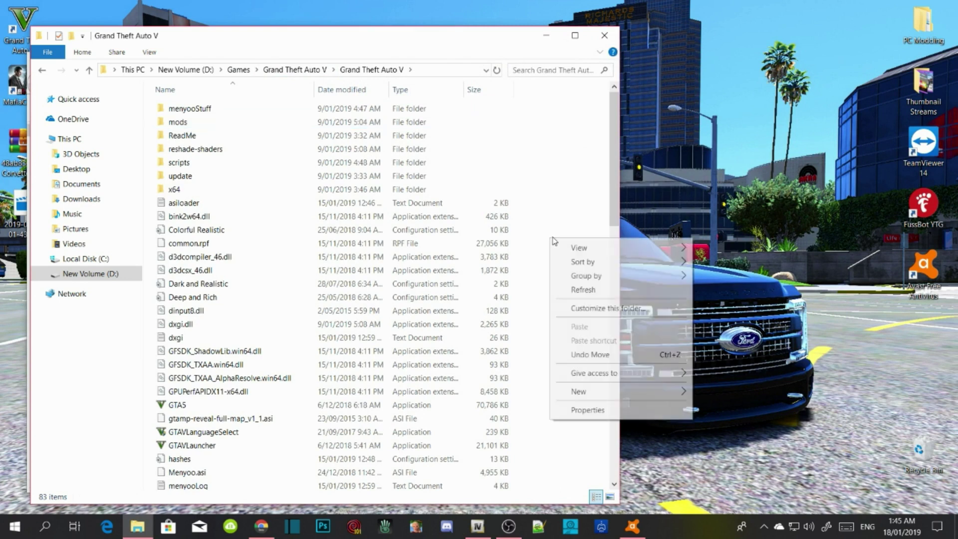
{"action": "left_click", "coordinate": [589, 290]}
{"action": "left_click", "coordinate": [605, 35]}
Step: Switch OpenIV into Edit mode, confirming the prompt
{"action": "left_click_drag", "start_coordinate": [419, 64], "coordinate": [599, 47]}
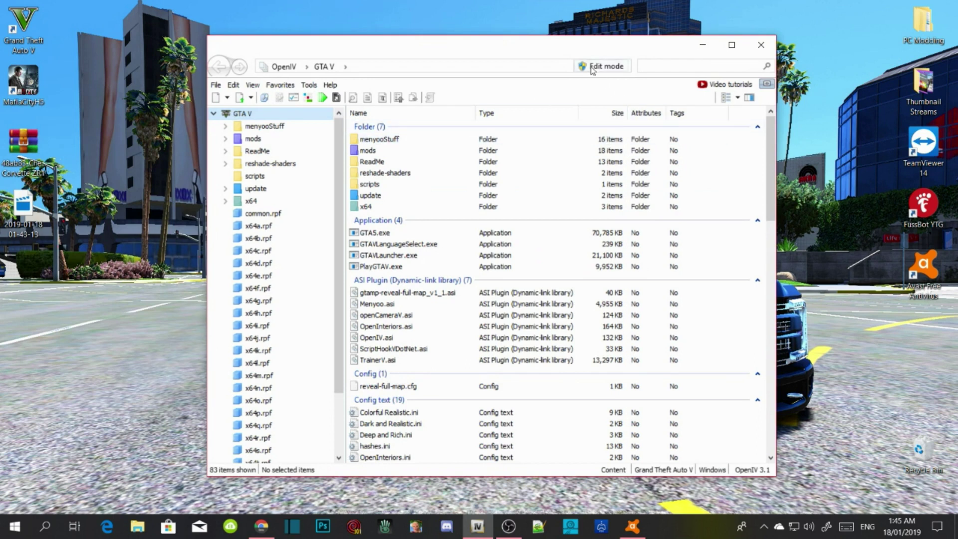
{"action": "left_click", "coordinate": [593, 68]}
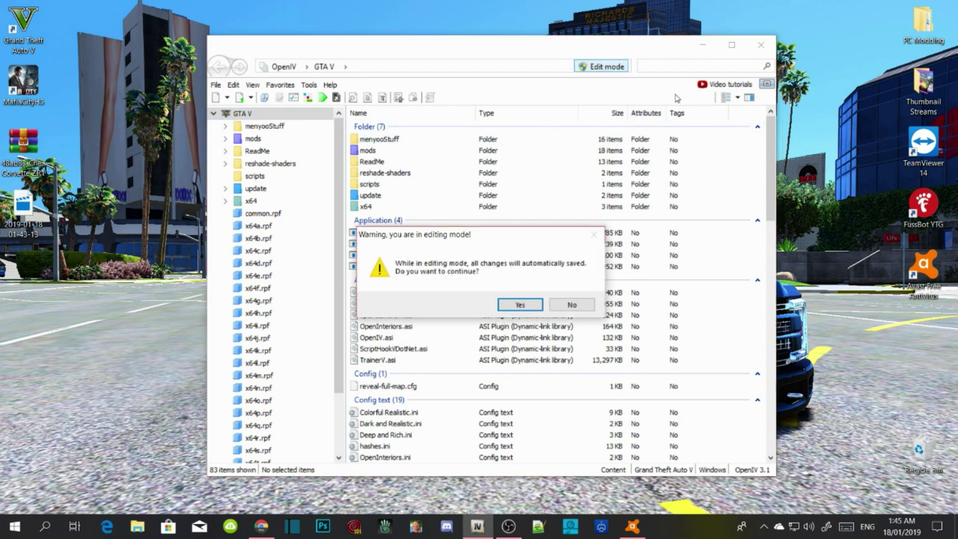
{"action": "left_click", "coordinate": [519, 305]}
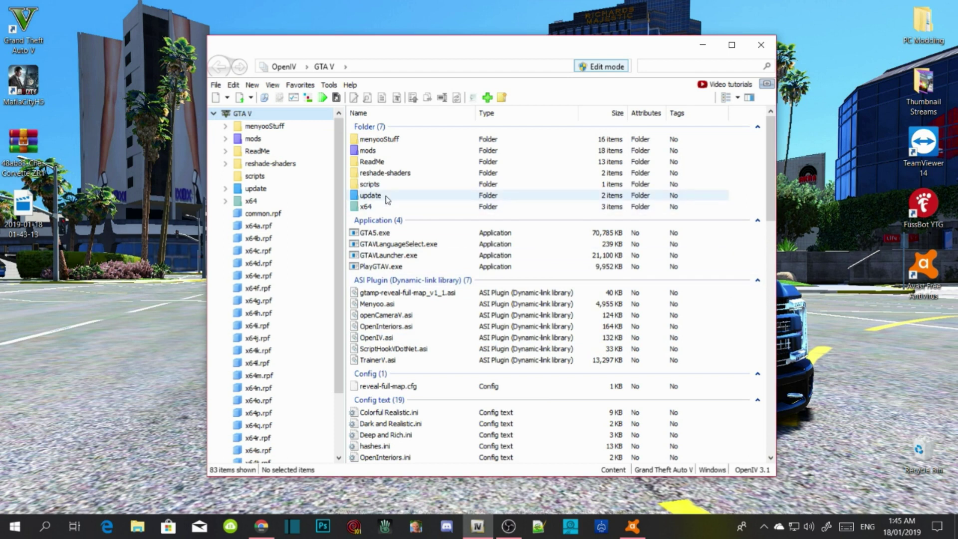
Step: Navigate to mods\update\update.rpf\common\data and select dlclist.xml
{"action": "double_click", "coordinate": [368, 150]}
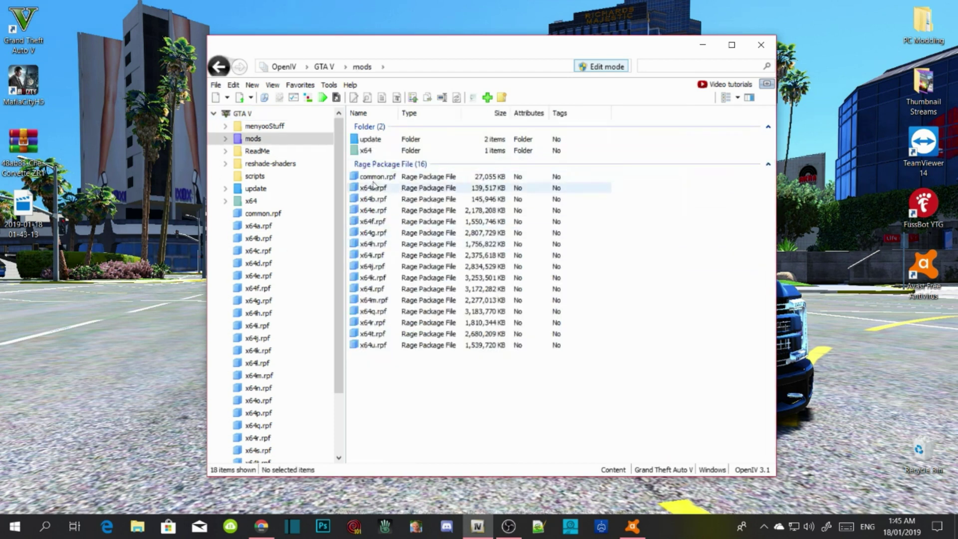
{"action": "double_click", "coordinate": [372, 140]}
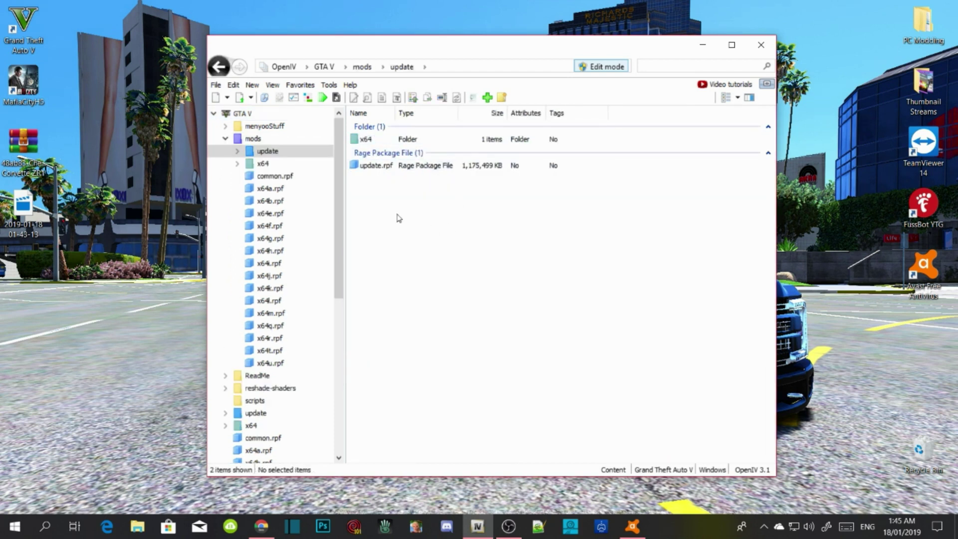
{"action": "double_click", "coordinate": [379, 166]}
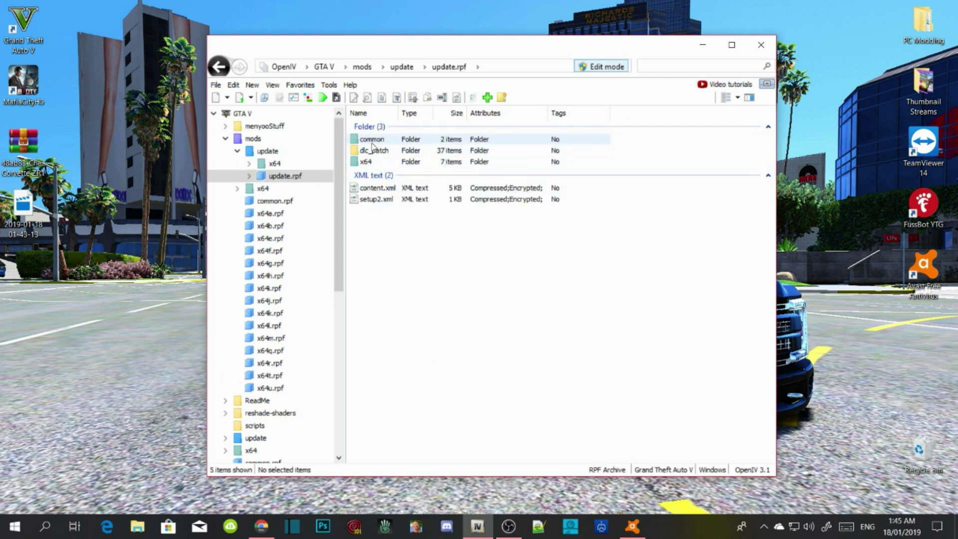
{"action": "double_click", "coordinate": [372, 142]}
{"action": "double_click", "coordinate": [375, 143]}
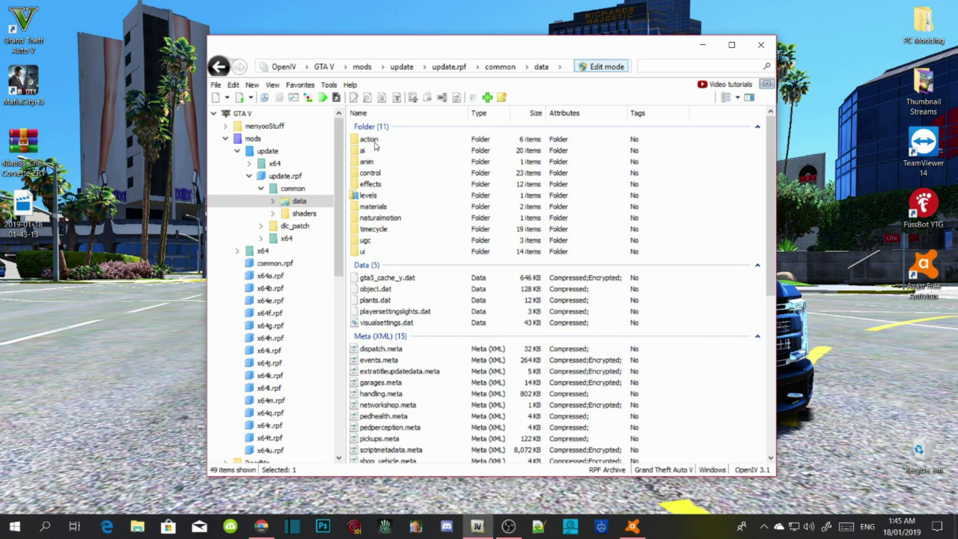
{"action": "scroll", "coordinate": [439, 227], "scroll_direction": "down", "scroll_amount": 9}
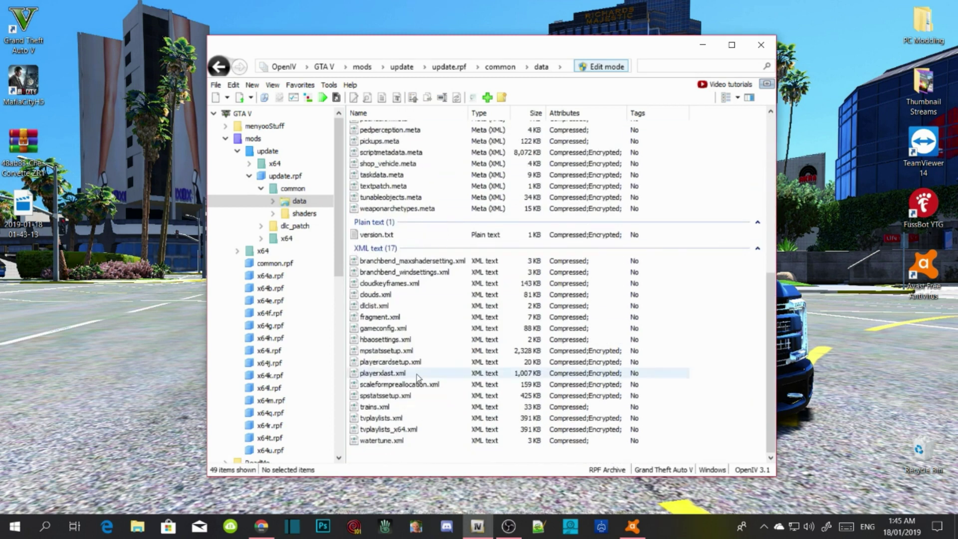
{"action": "left_click", "coordinate": [375, 306]}
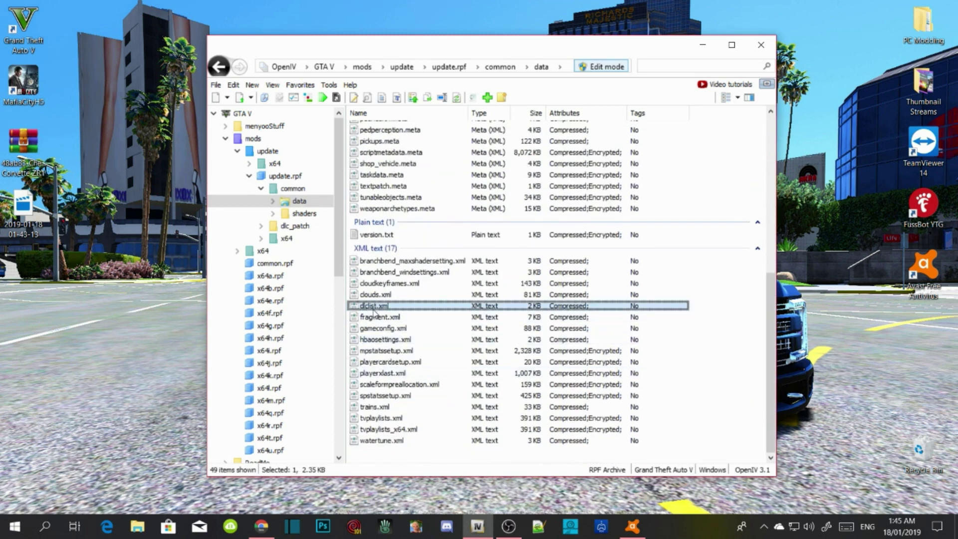
Step: In dlclist.xml, replace the final camry18 line with the corvetteZR1 item and save
{"action": "right_click", "coordinate": [376, 306]}
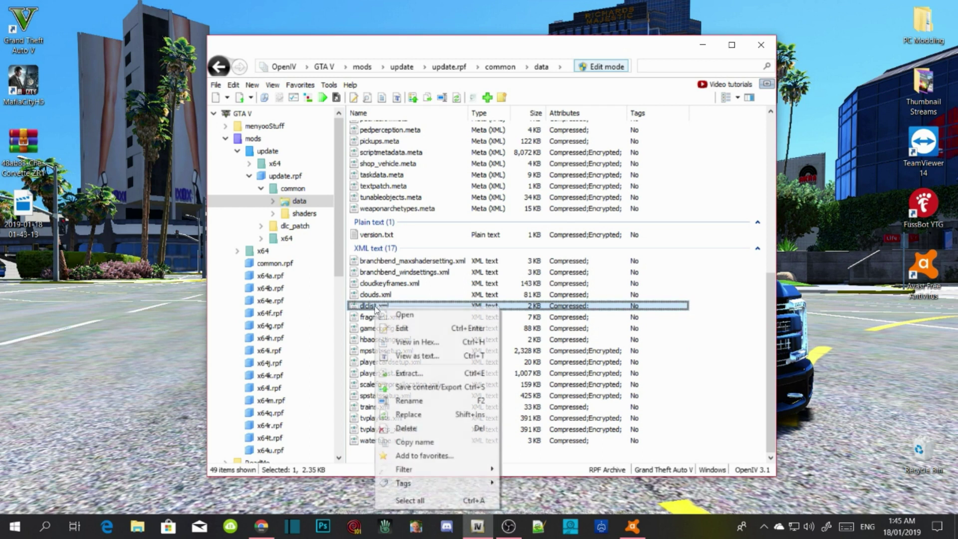
{"action": "left_click", "coordinate": [439, 325]}
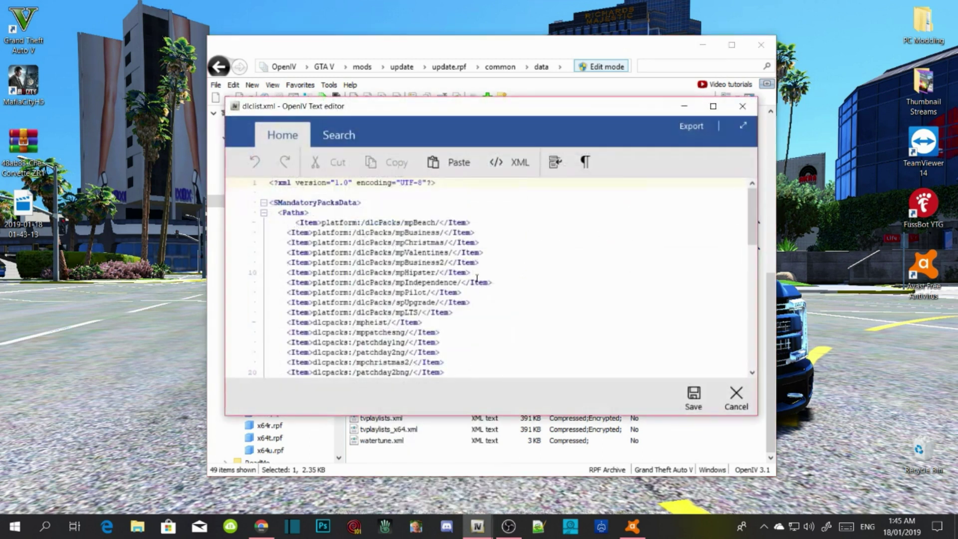
{"action": "scroll", "coordinate": [462, 320], "scroll_direction": "down", "scroll_amount": 15}
{"action": "left_click", "coordinate": [440, 353]}
{"action": "key", "text": "BackSpace"}
{"action": "key", "text": "BackSpace"}
{"action": "key", "text": "BackSpace"}
{"action": "key", "text": "BackSpace"}
{"action": "key", "text": "BackSpace"}
{"action": "key", "text": "BackSpace"}
{"action": "key", "text": "BackSpace"}
{"action": "key", "text": "BackSpace"}
{"action": "key", "text": "BackSpace"}
{"action": "key", "text": "BackSpace"}
{"action": "key", "text": "BackSpace"}
{"action": "key", "text": "BackSpace"}
{"action": "key", "text": "BackSpace"}
{"action": "key", "text": "BackSpace"}
{"action": "key", "text": "BackSpace"}
{"action": "key", "text": "BackSpace"}
{"action": "key", "text": "BackSpace"}
{"action": "key", "text": "BackSpace"}
{"action": "key", "text": "BackSpace"}
{"action": "key", "text": "BackSpace"}
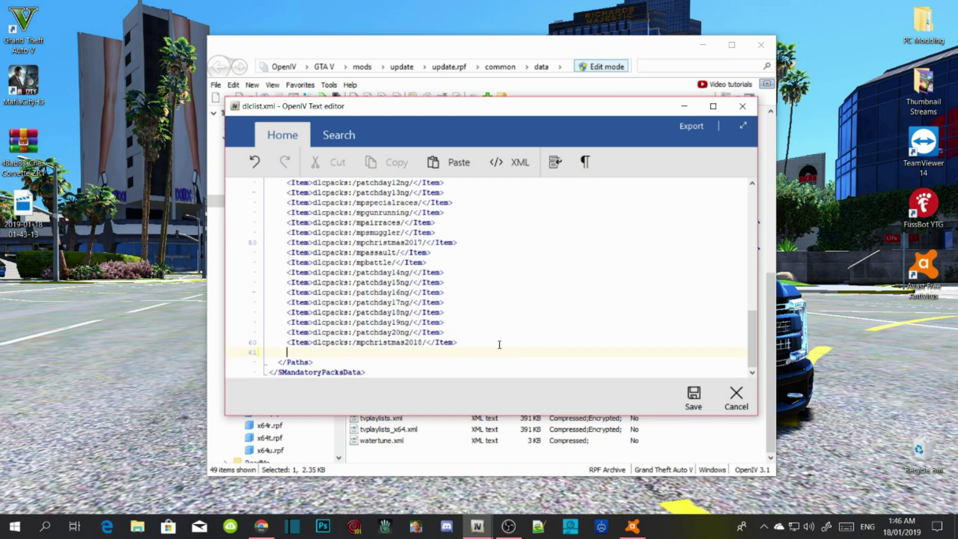
{"action": "key", "text": "BackSpace"}
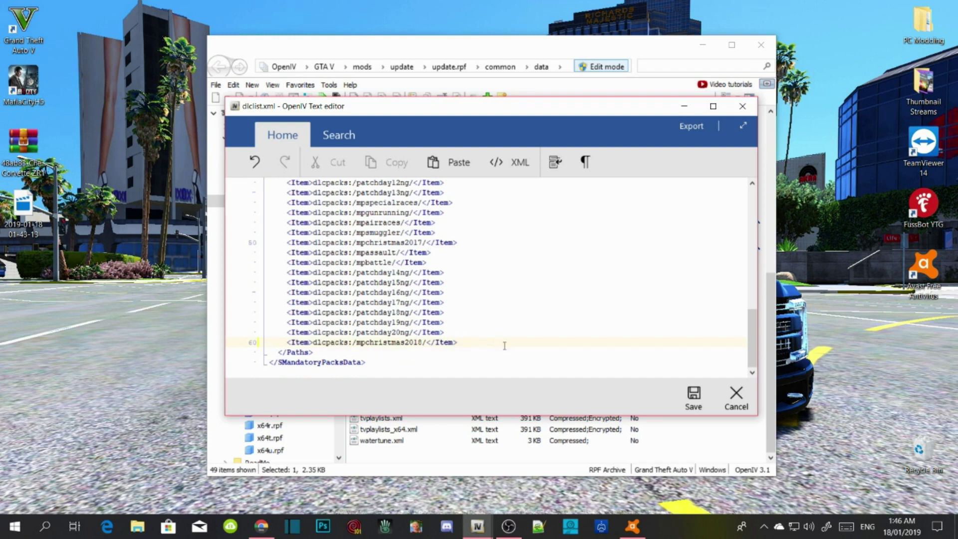
{"action": "key", "text": "Return"}
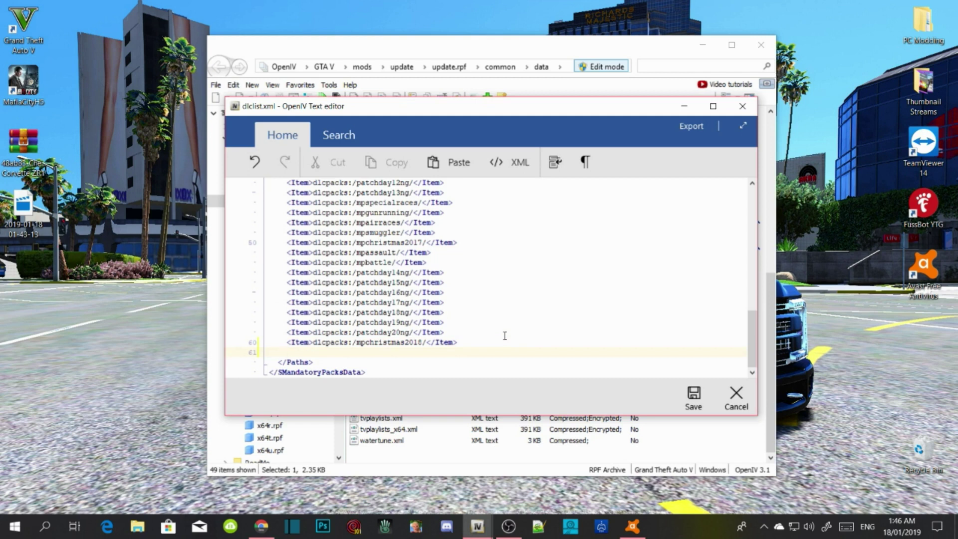
{"action": "type", "text": "<item>dlcpacks:\\corvetteZR1\\</item>"}
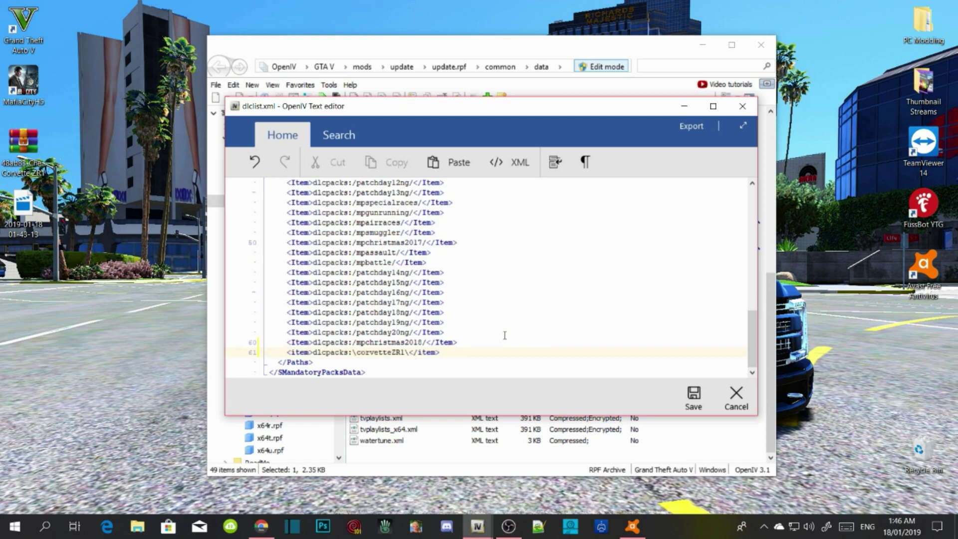
{"action": "left_click", "coordinate": [698, 403]}
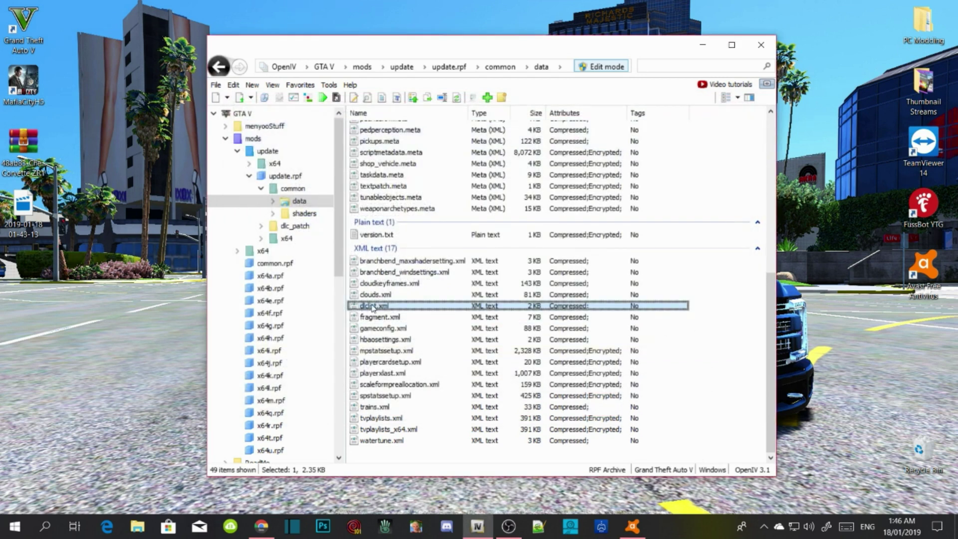
Step: Verify dlclist.xml contains the corvetteZR1 entry, turn off Edit mode, and close OpenIV
{"action": "double_click", "coordinate": [370, 307]}
{"action": "scroll", "coordinate": [453, 297], "scroll_direction": "down", "scroll_amount": 15}
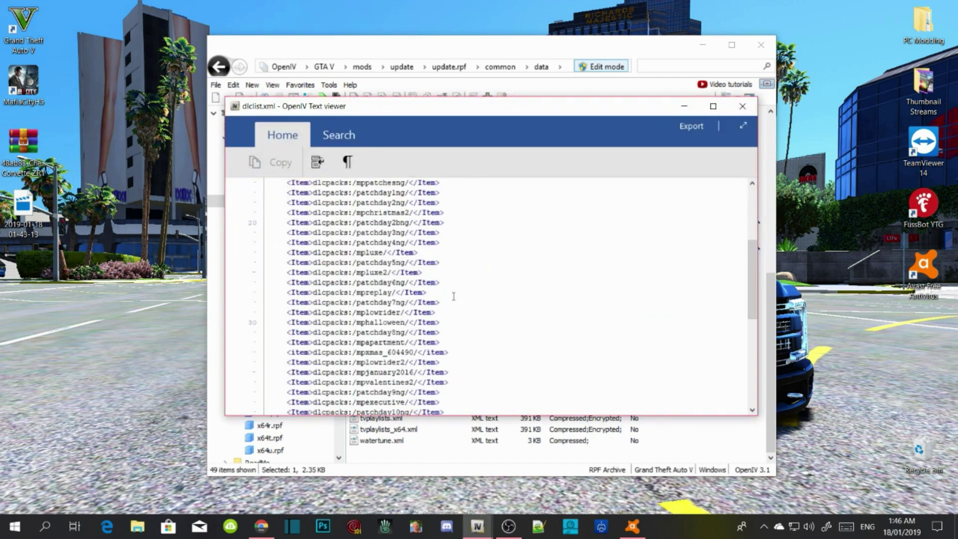
{"action": "left_click", "coordinate": [743, 106]}
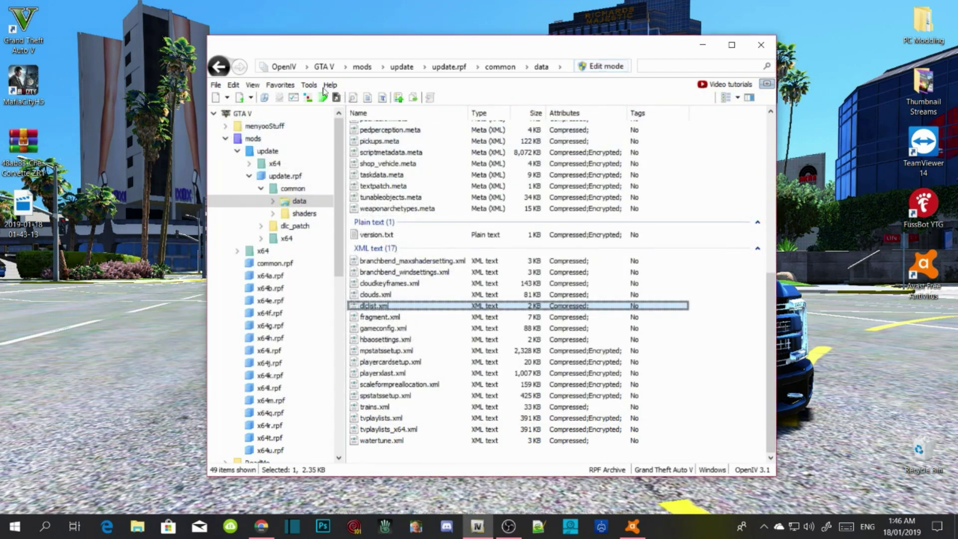
{"action": "left_click", "coordinate": [325, 67]}
{"action": "left_click", "coordinate": [772, 48]}
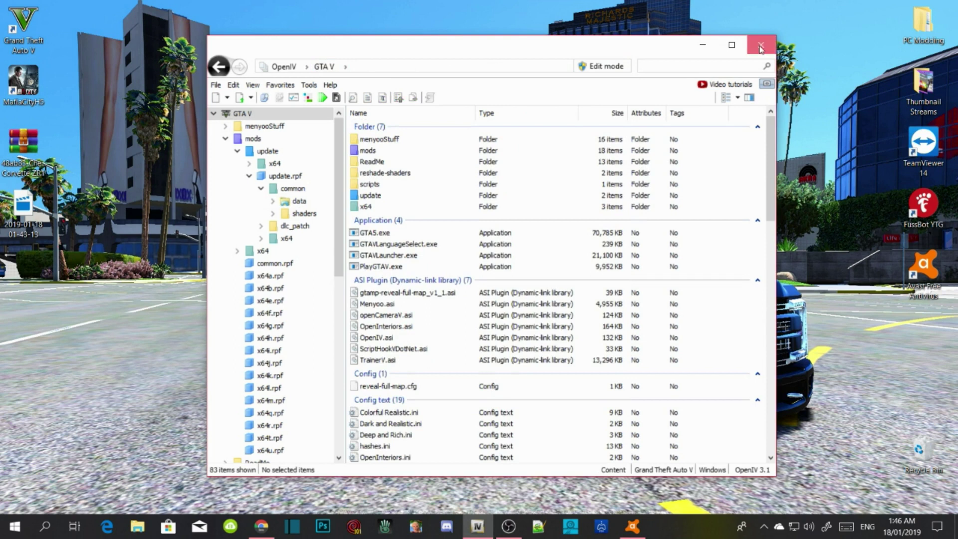
Step: Refresh the Windows desktop several times from its context menu
{"action": "right_click", "coordinate": [446, 131]}
{"action": "left_click", "coordinate": [478, 168]}
{"action": "right_click", "coordinate": [462, 114]}
{"action": "left_click", "coordinate": [491, 150]}
{"action": "right_click", "coordinate": [470, 108]}
{"action": "left_click", "coordinate": [498, 150]}
{"action": "right_click", "coordinate": [450, 101]}
{"action": "left_click", "coordinate": [497, 138]}
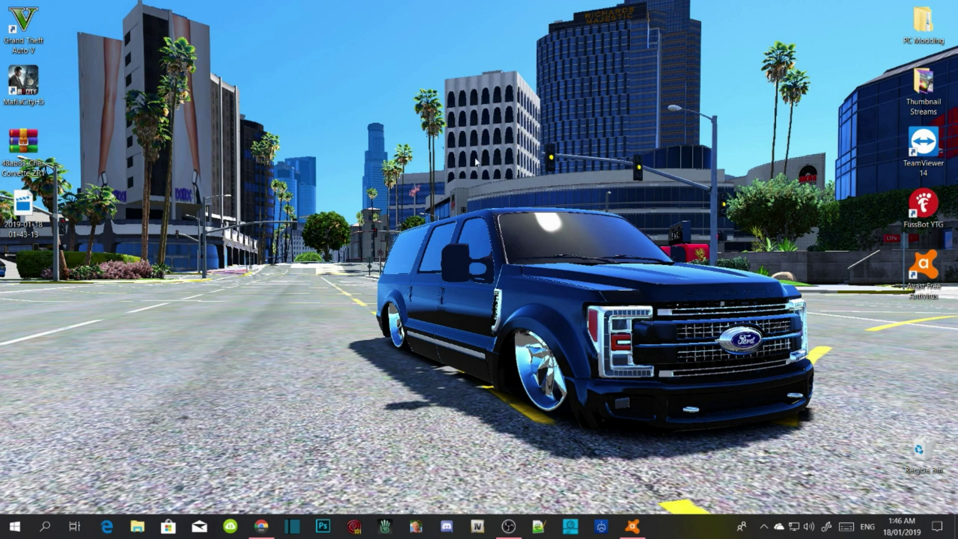